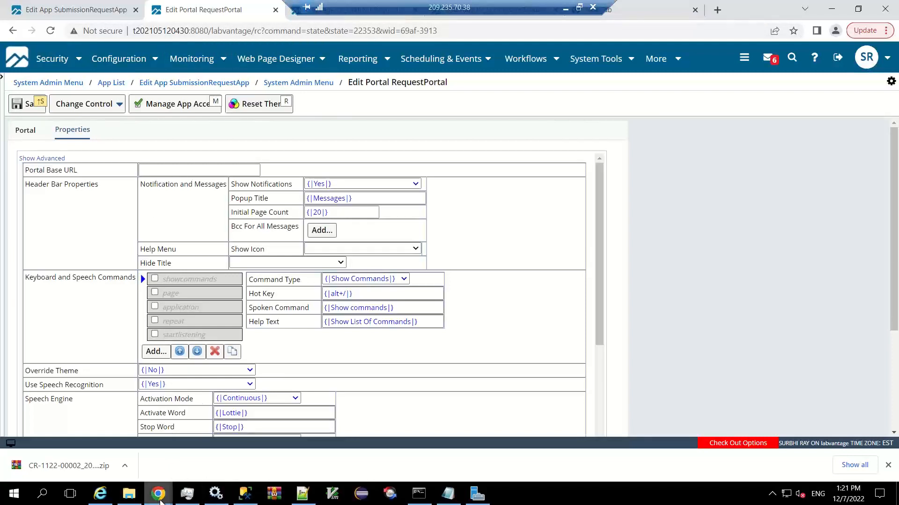
Switch to the Request Portal browser window and continue the session instead of letting it time out.
mouse_move(159, 496)
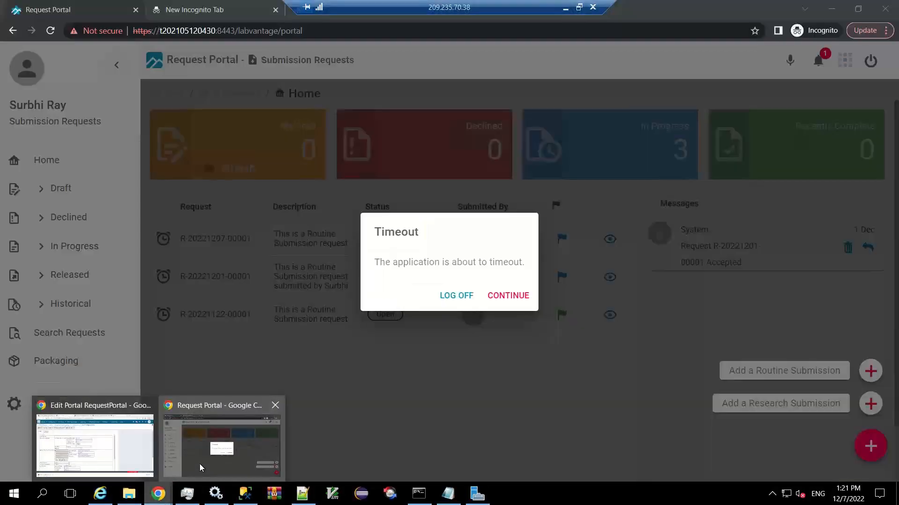
left_click(199, 465)
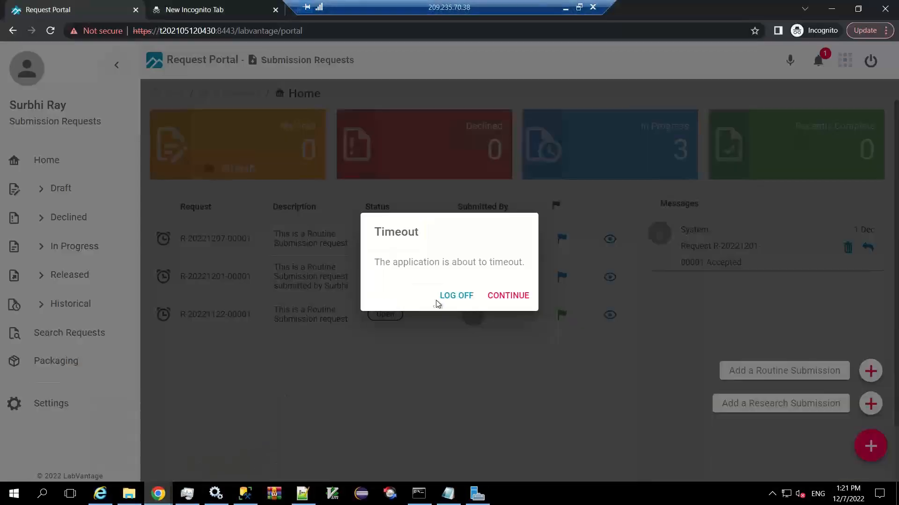
left_click(509, 294)
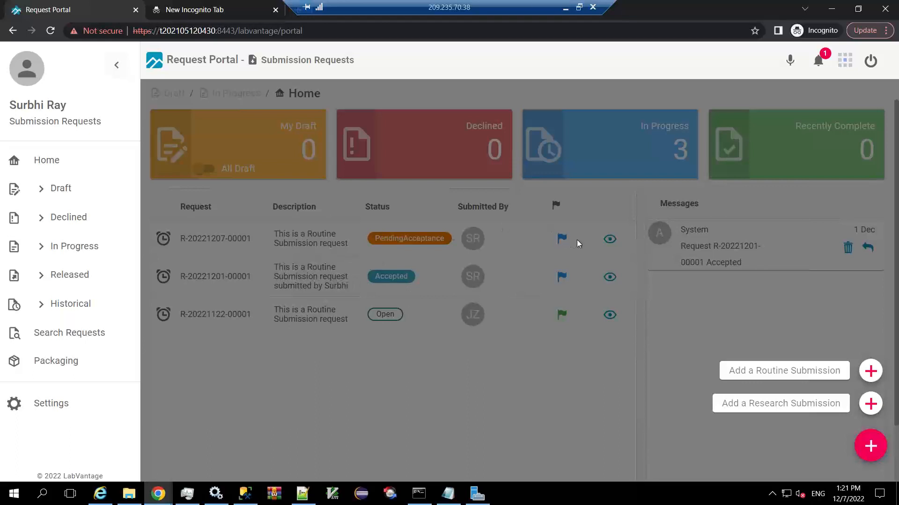
Open the routine request pending acceptance, review its details through to the requested items, and close it.
left_click(611, 241)
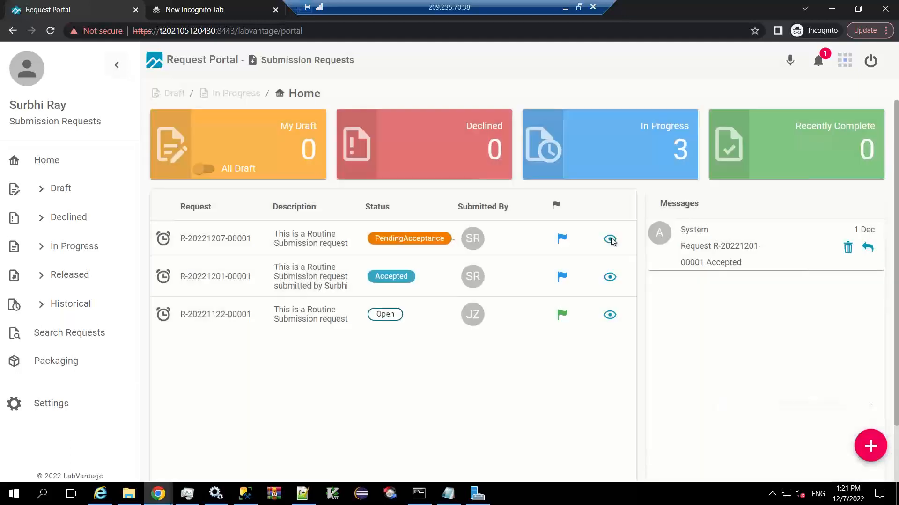
left_click(610, 240)
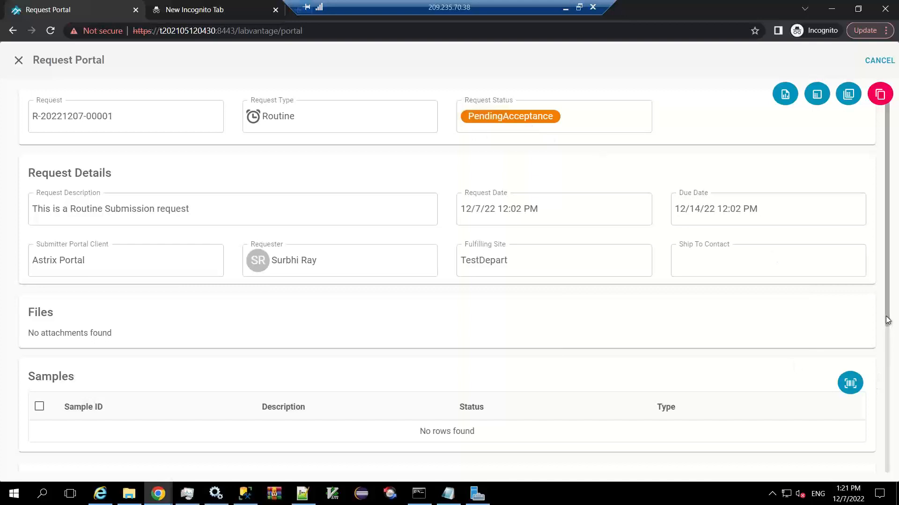
scroll(887, 323, "down", 4)
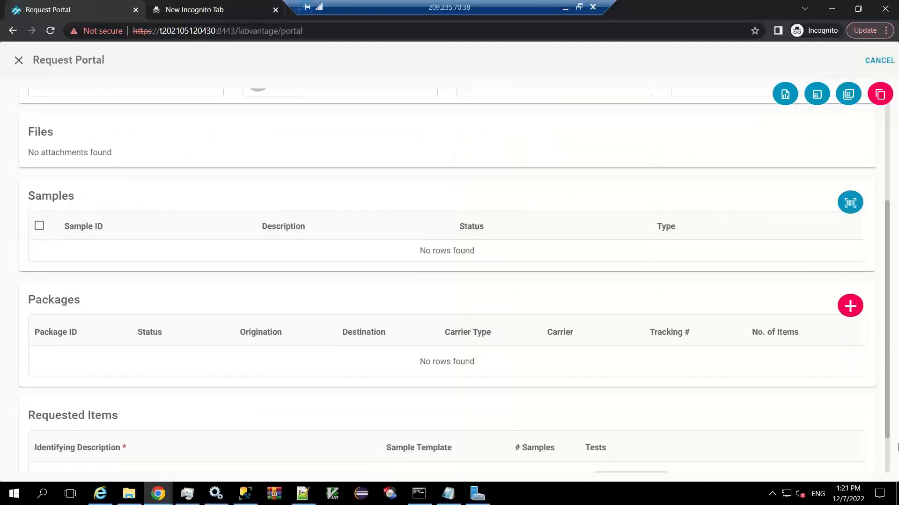
scroll(887, 323, "down", 1)
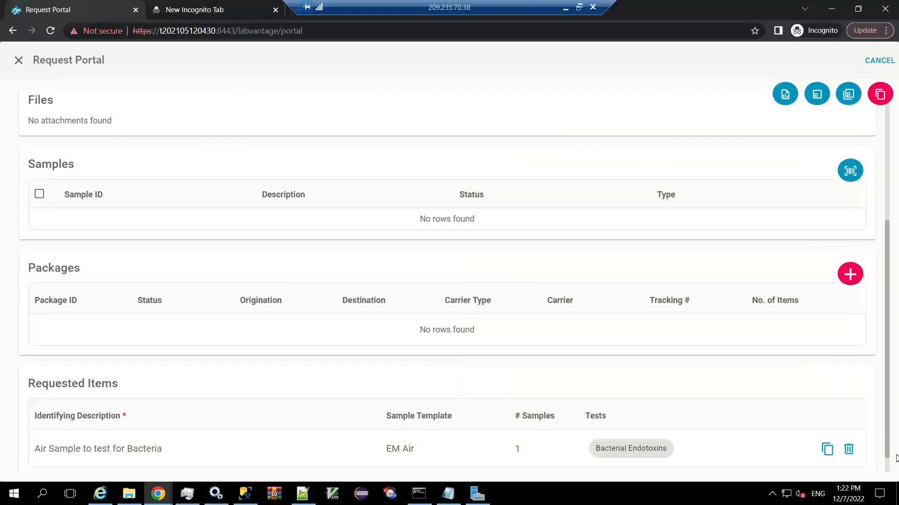
scroll(889, 449, "down", 1)
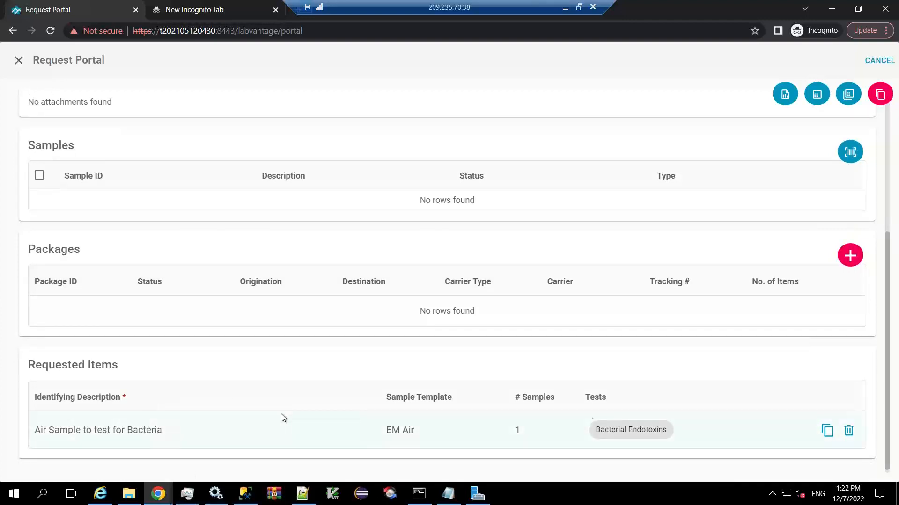
left_click_drag(891, 335, 883, 182)
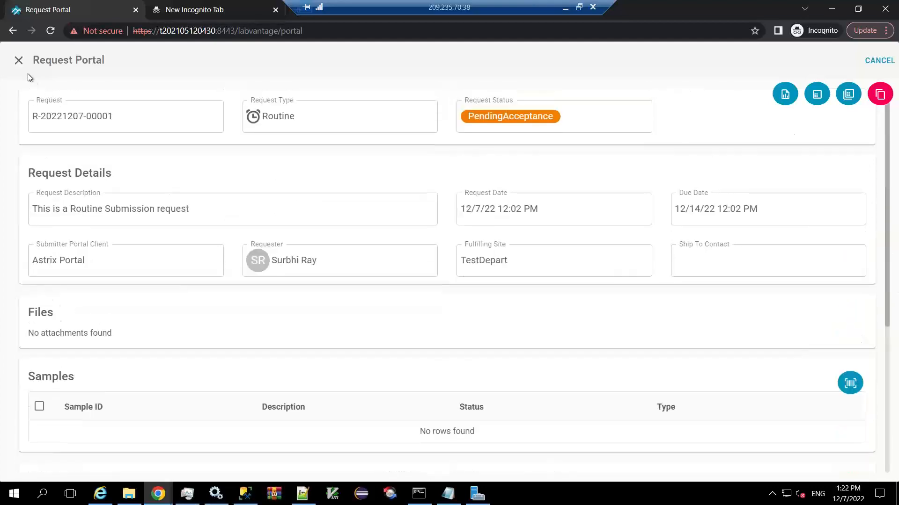
left_click(19, 61)
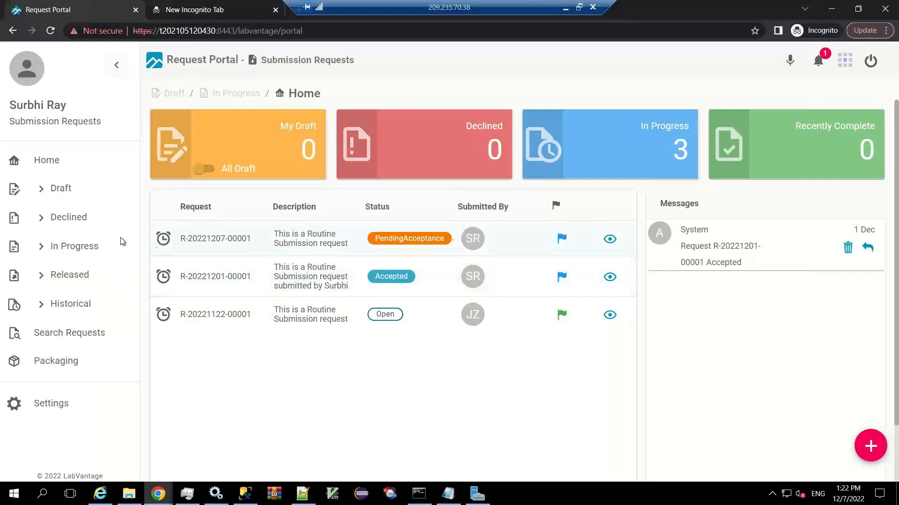
Show the Draft and In Progress request lists, and check the Status column's filter options in the In Progress list.
left_click(64, 189)
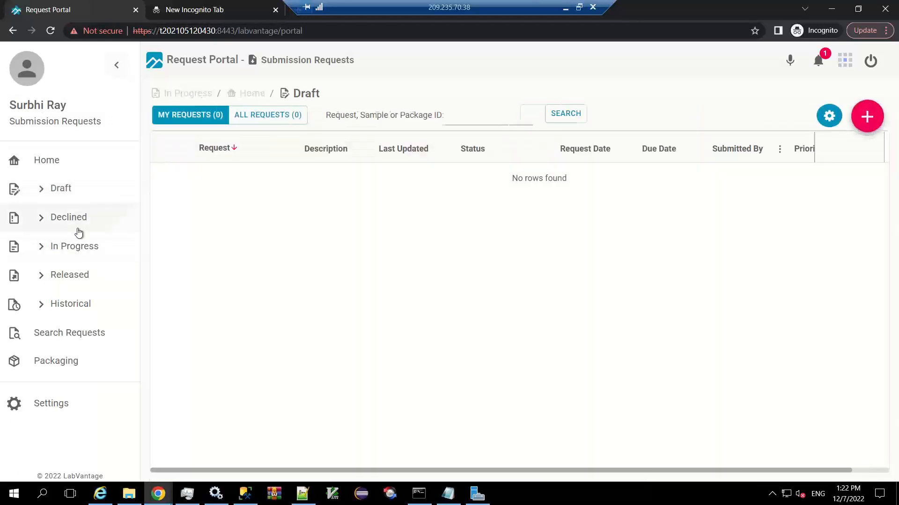
left_click(79, 249)
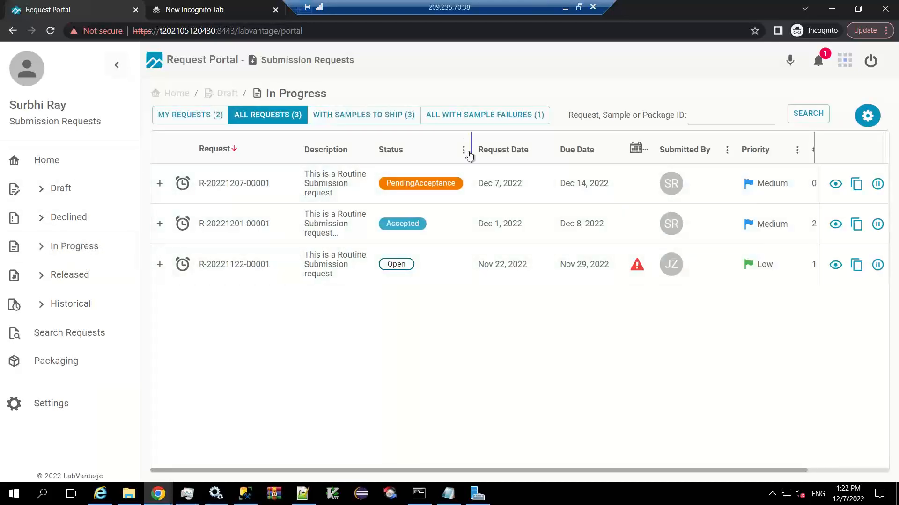
left_click_drag(468, 149, 438, 154)
left_click(438, 152)
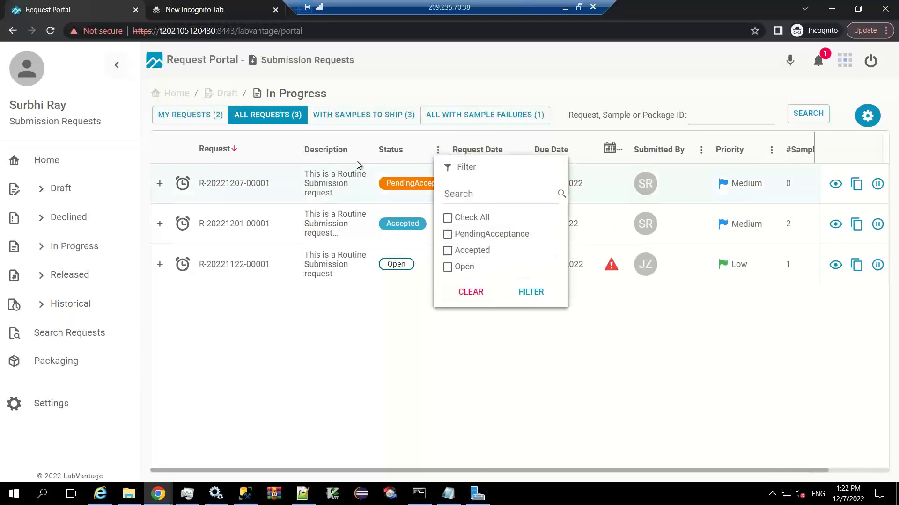
left_click(581, 336)
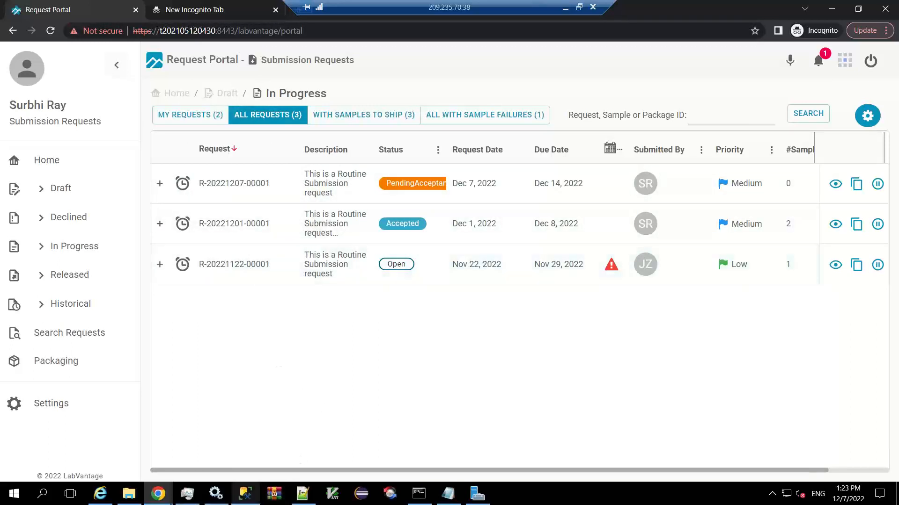
Switch to the LabVantage admin window and reopen the RequestPortal definition through Manage Portal in the System Admin Menu.
mouse_move(156, 501)
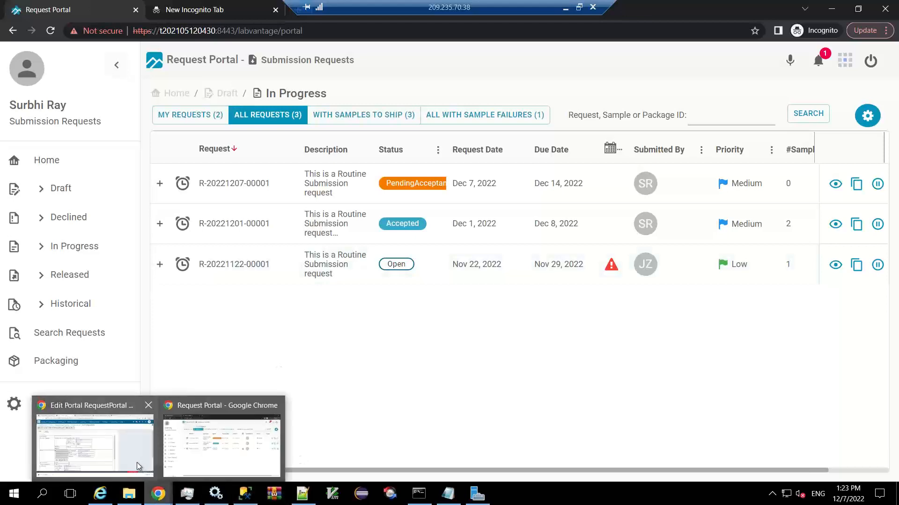
left_click(137, 462)
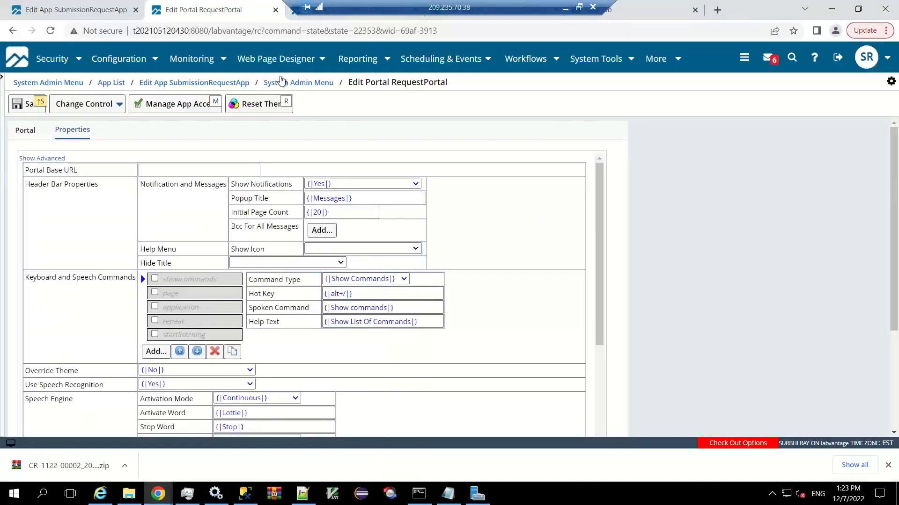
left_click(309, 85)
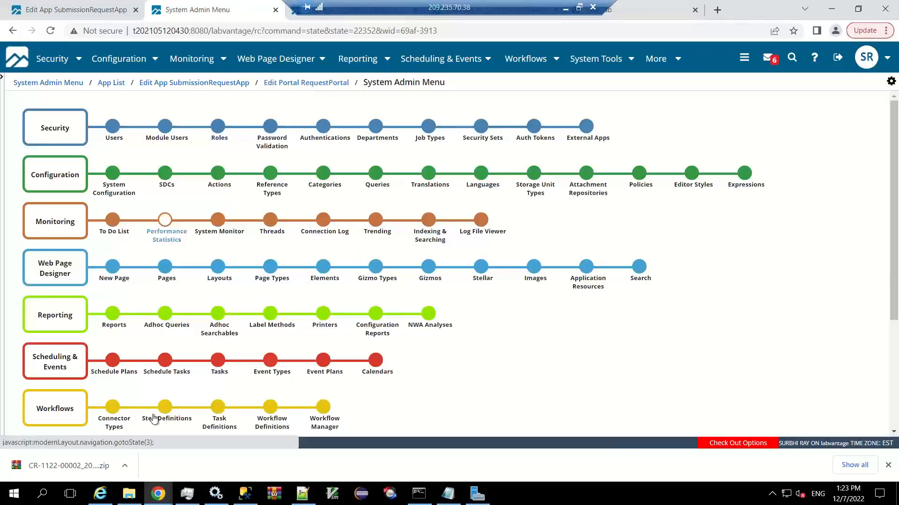
left_click(895, 421)
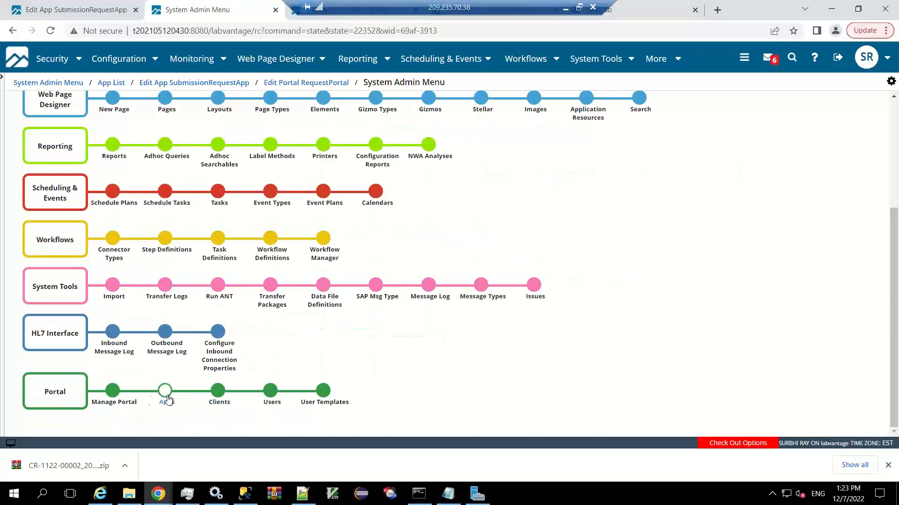
left_click(109, 406)
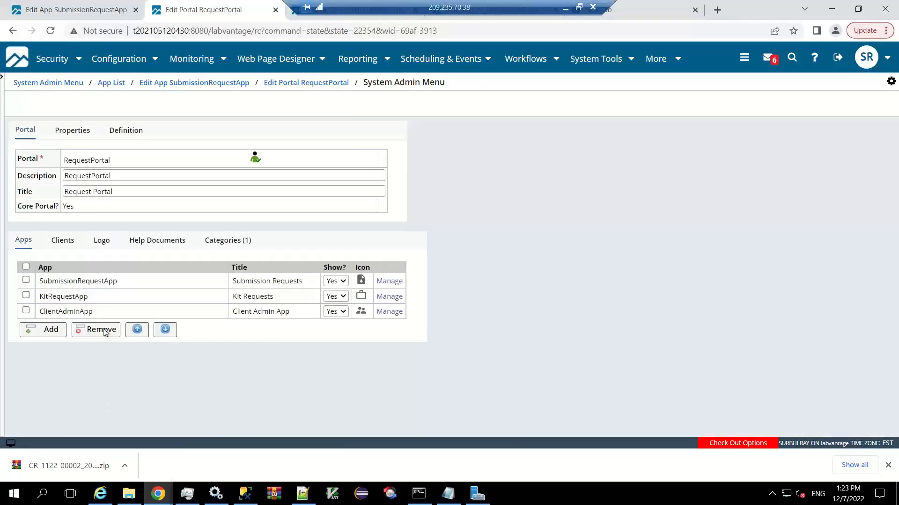
left_click(29, 131)
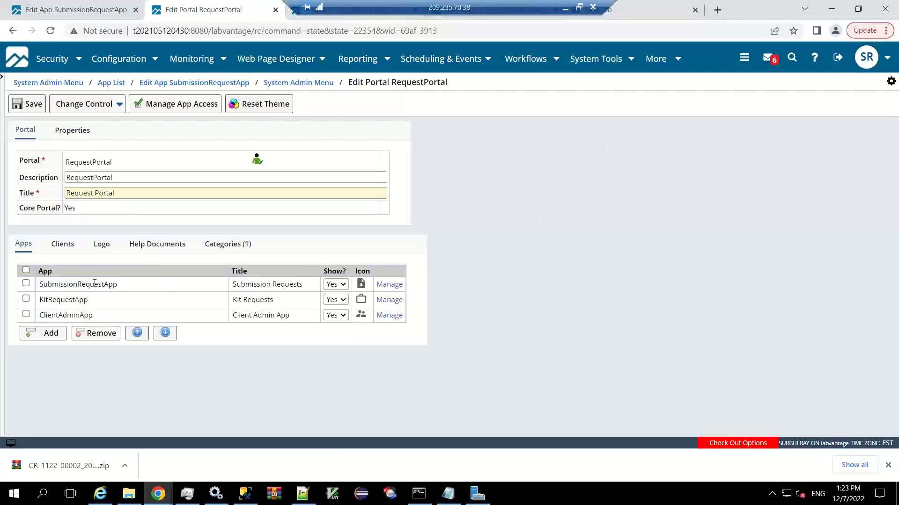
Review the RequestPortal properties, from the header bar settings down to the speech engine and logon page language settings.
left_click(84, 135)
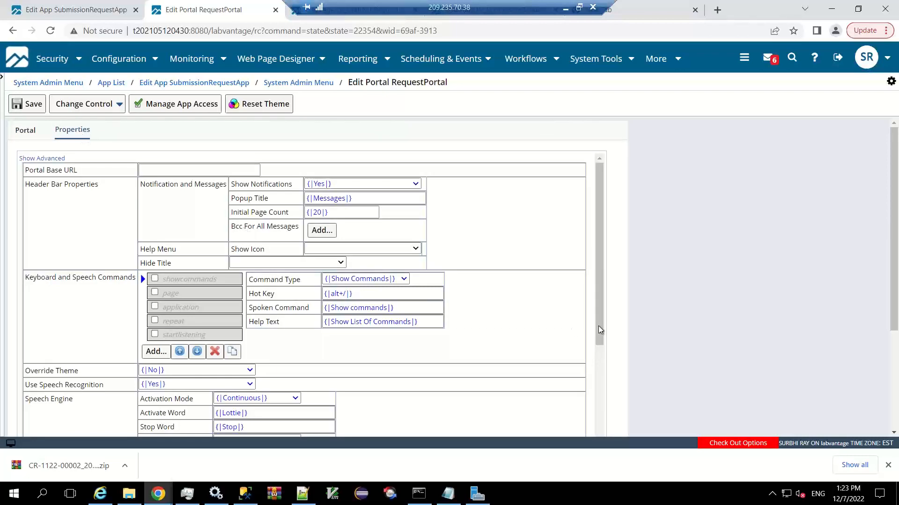
left_click_drag(599, 327, 602, 423)
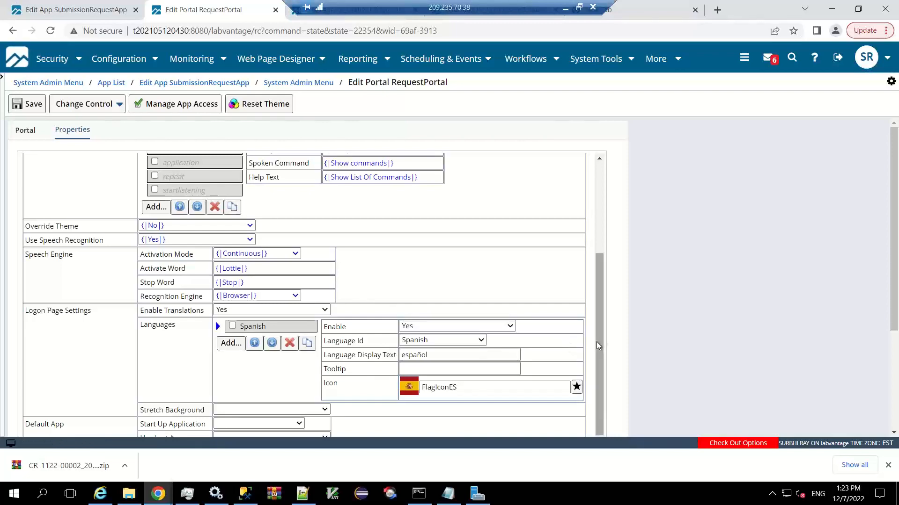
left_click_drag(610, 310, 602, 218)
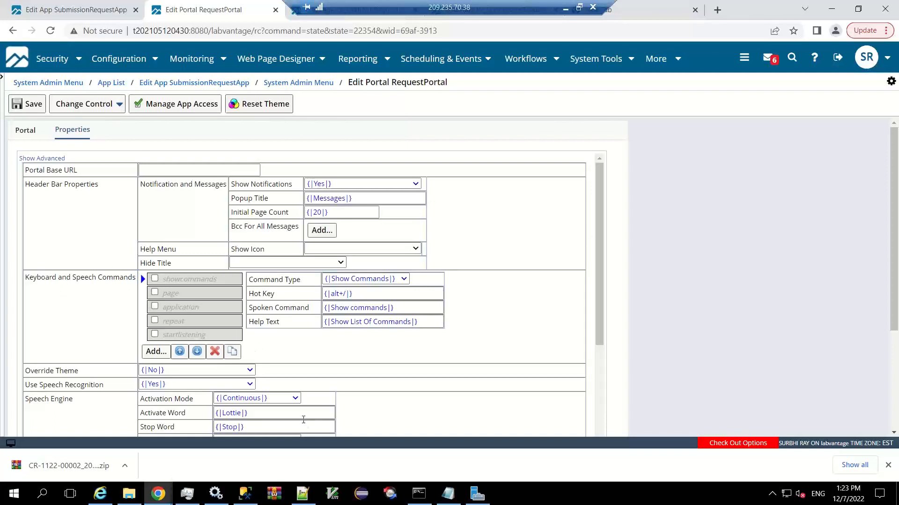
Look at the In Progress list in the Request Portal window again and return to the LabVantage admin window.
mouse_move(166, 499)
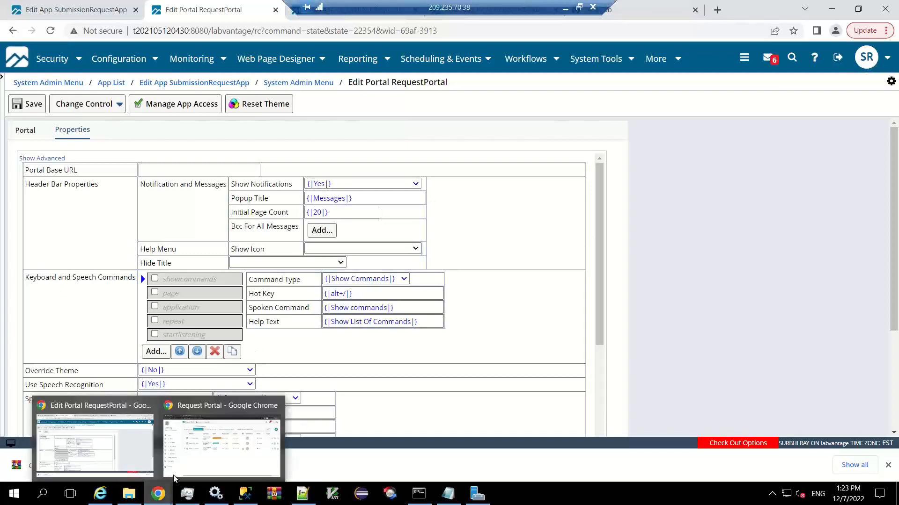
left_click(201, 456)
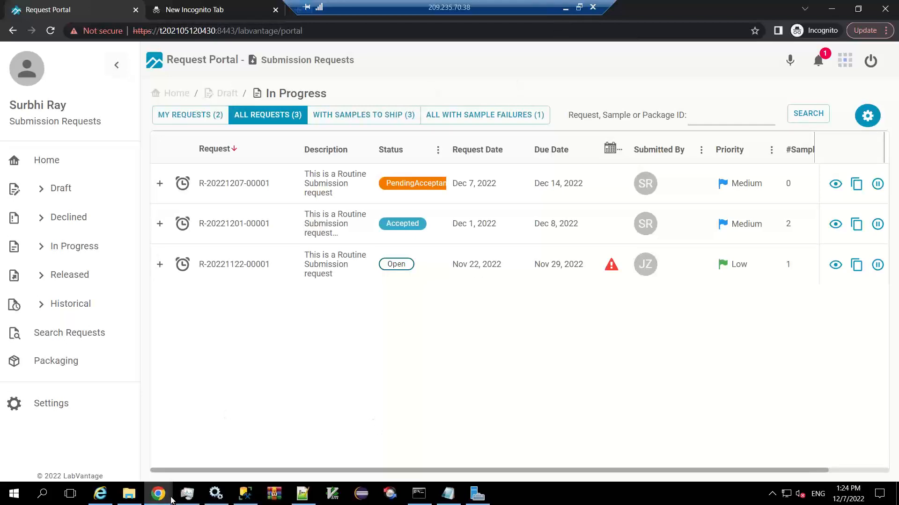
mouse_move(171, 499)
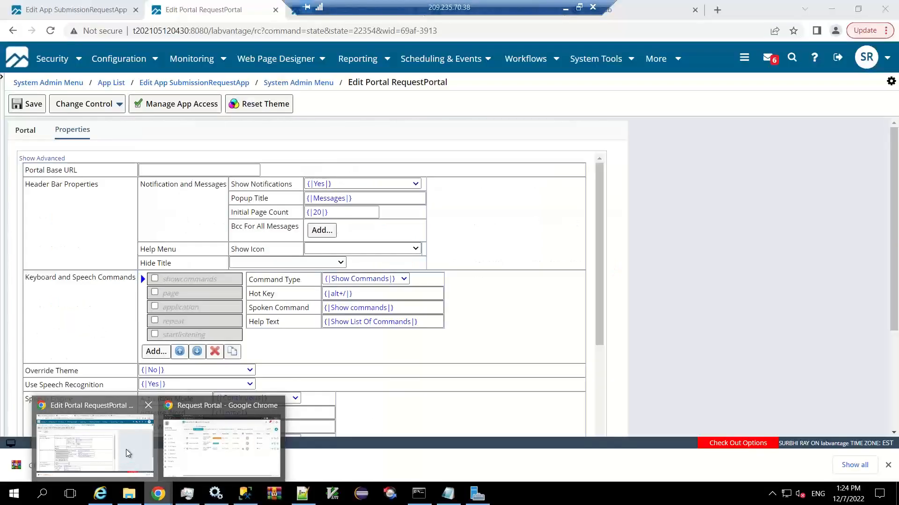
left_click(125, 449)
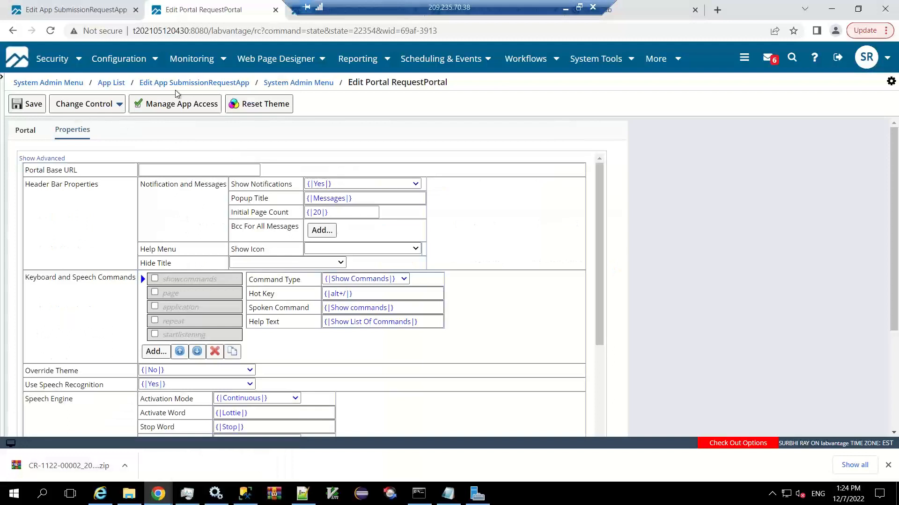
Go to the SubmissionRequestApp properties and open the page definition of LV_DraftSubRequestList.
left_click(84, 6)
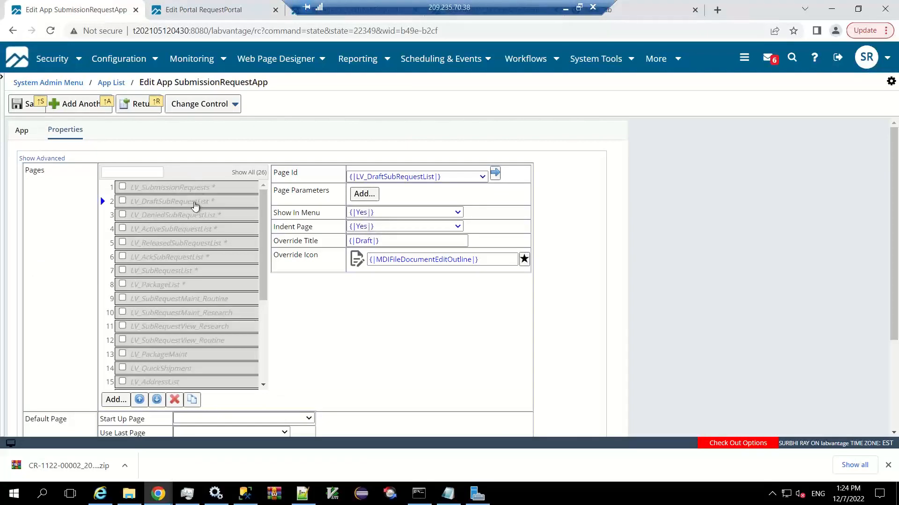
left_click(208, 12)
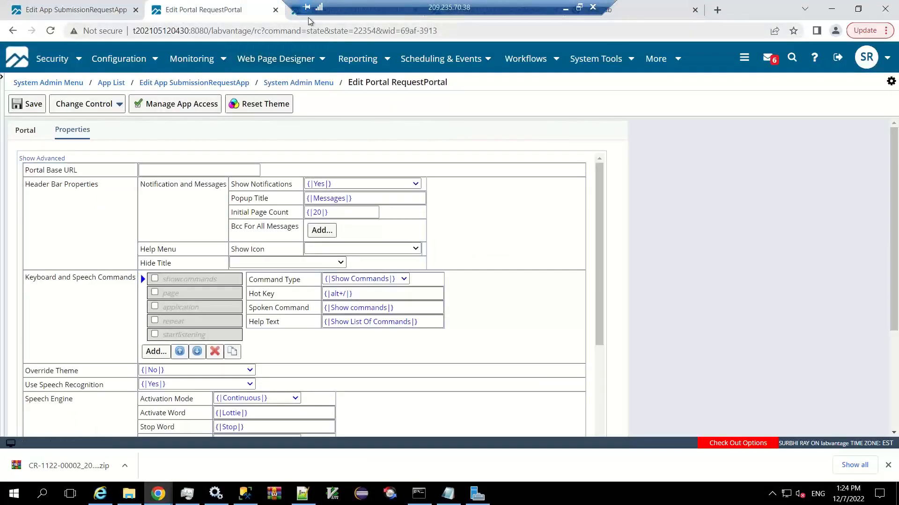
left_click(97, 15)
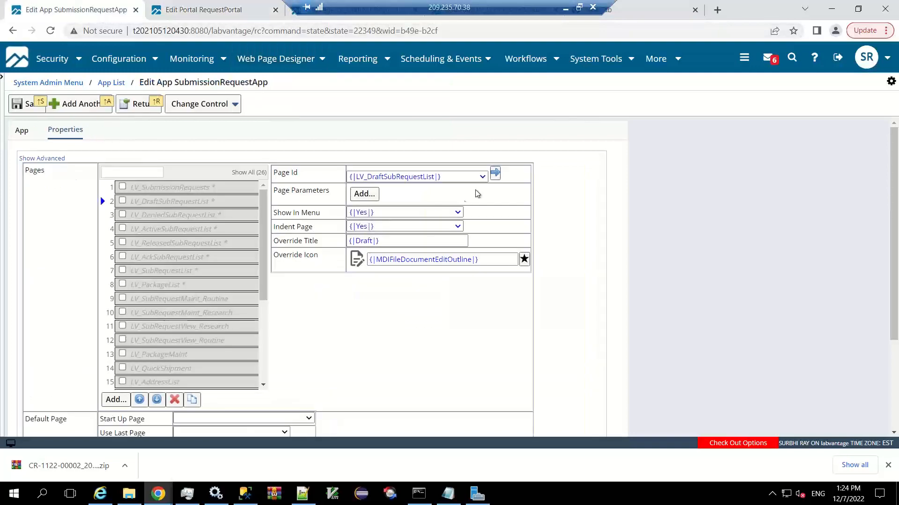
left_click(497, 177)
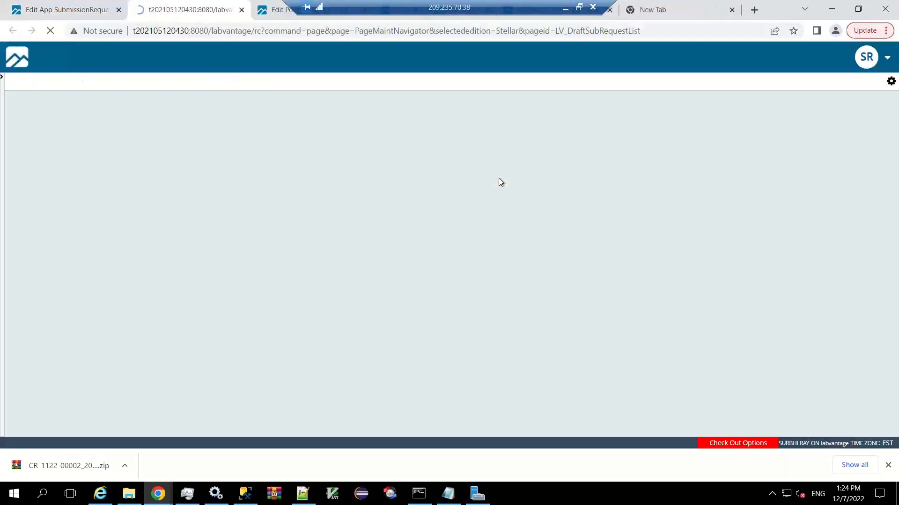
Return to the SubmissionRequestApp page list and open the page definition of LV_SubmissionRequests.
left_click(89, 14)
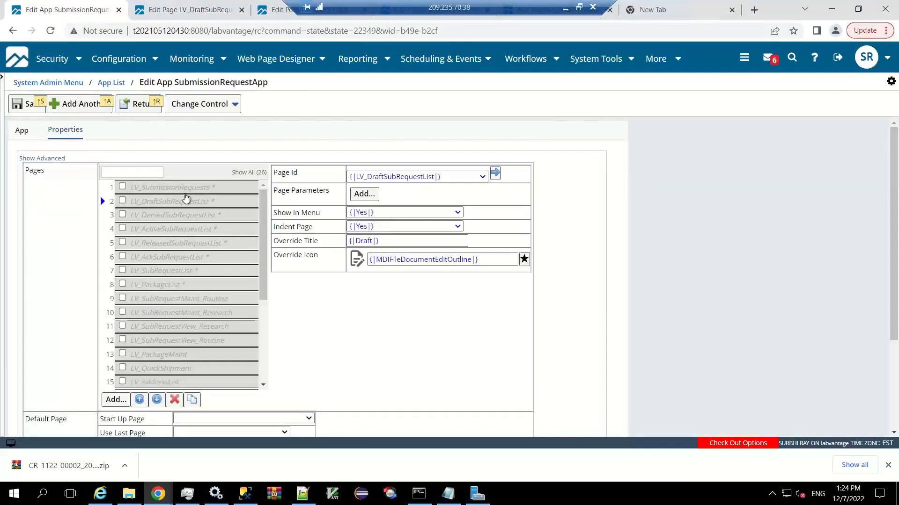
left_click(185, 193)
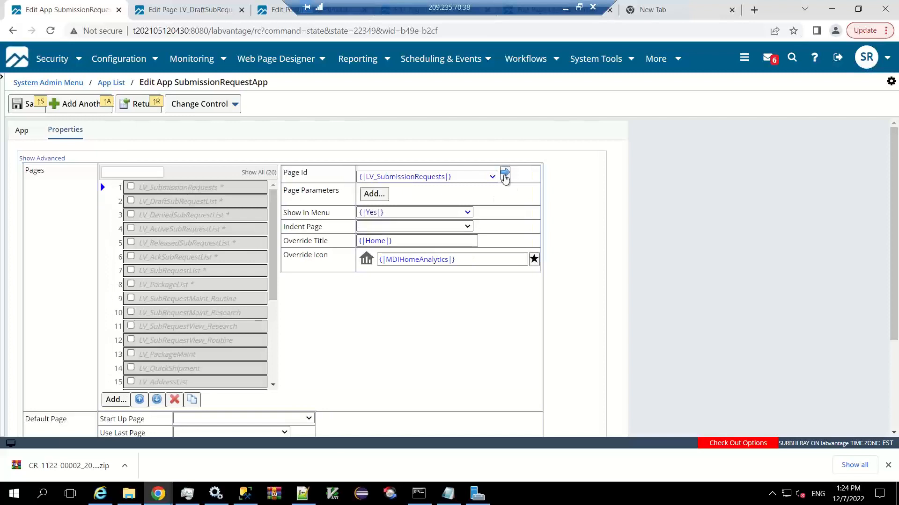
left_click(504, 174)
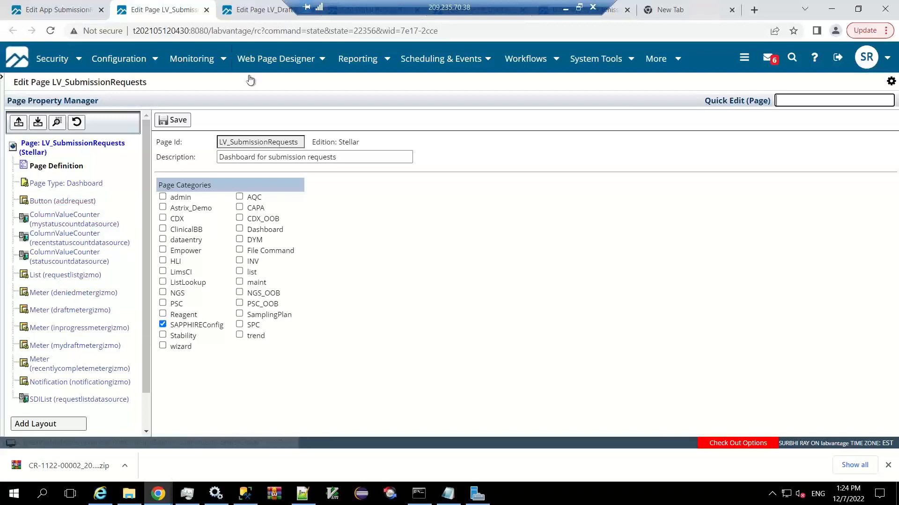
Switch to the Request Portal window, show the Home dashboard and display the options for adding a submission.
left_click(158, 494)
left_click(206, 447)
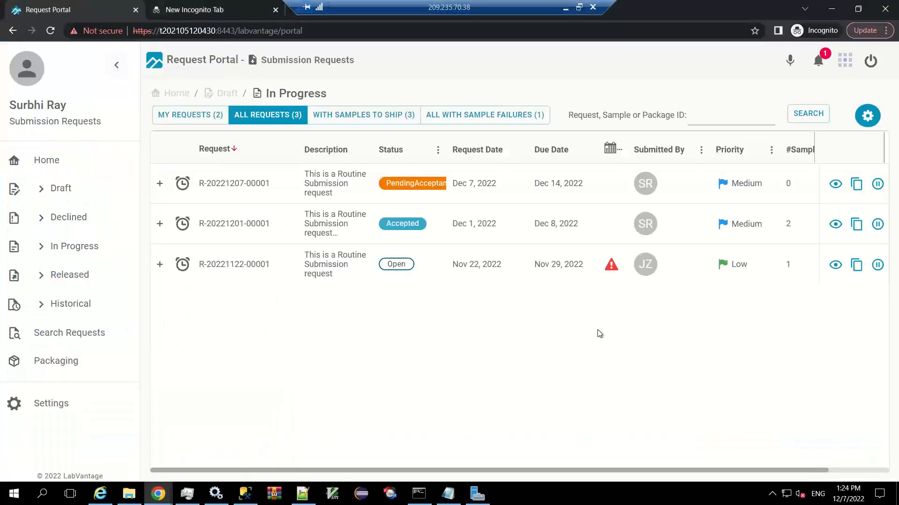
left_click(44, 163)
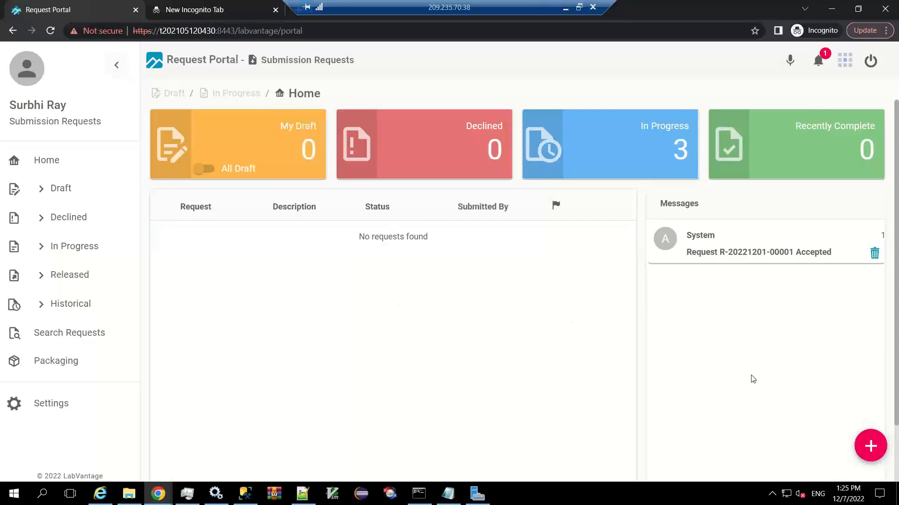
left_click(871, 447)
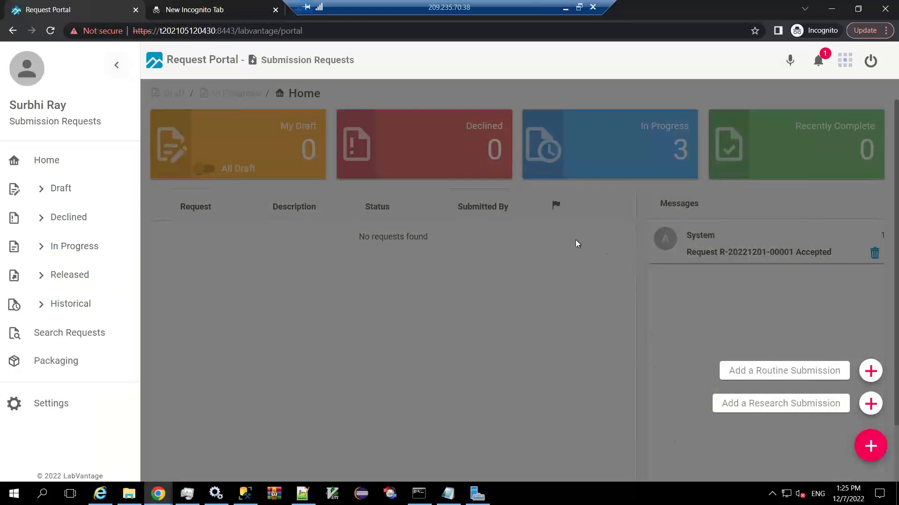
Minimize the remote desktop session and switch to the December webinar slide deck in PowerPoint.
left_click(566, 10)
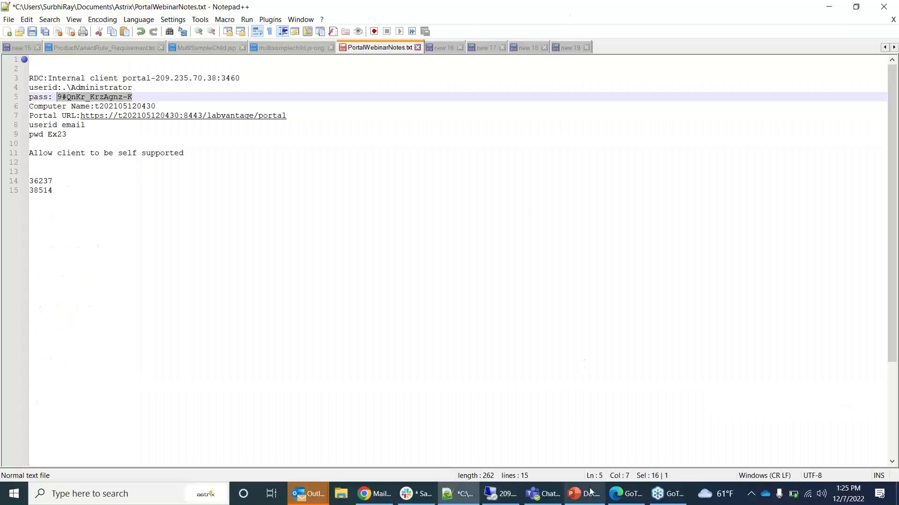
left_click(585, 503)
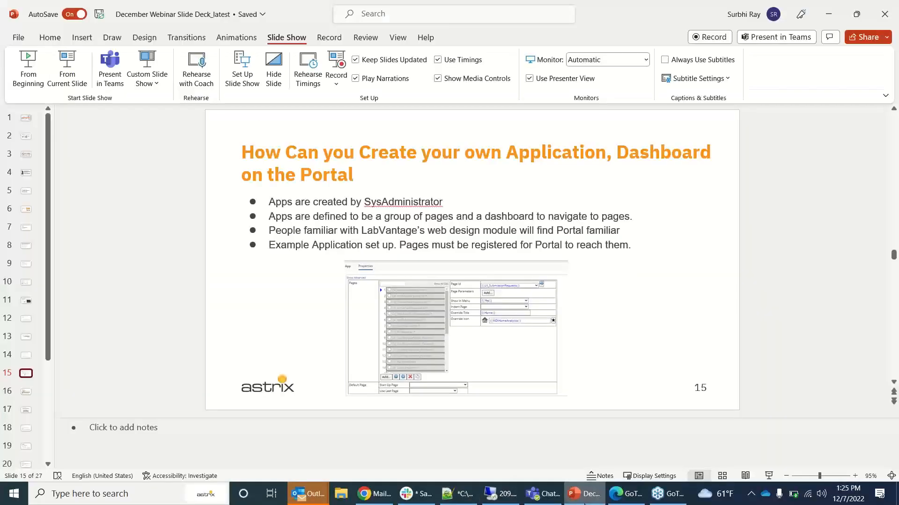